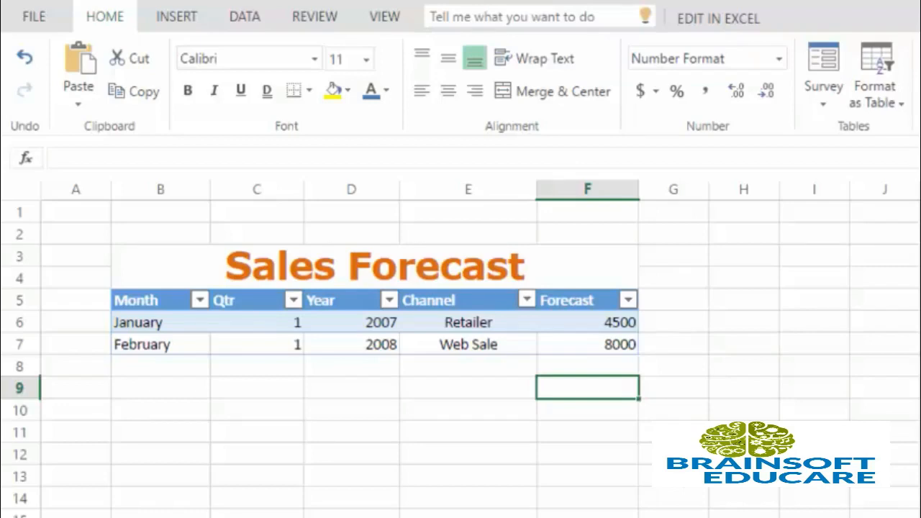
Delete the February row from the Sales Forecast table and undo the deletion.
{"action": "left_click", "coordinate": [160, 327]}
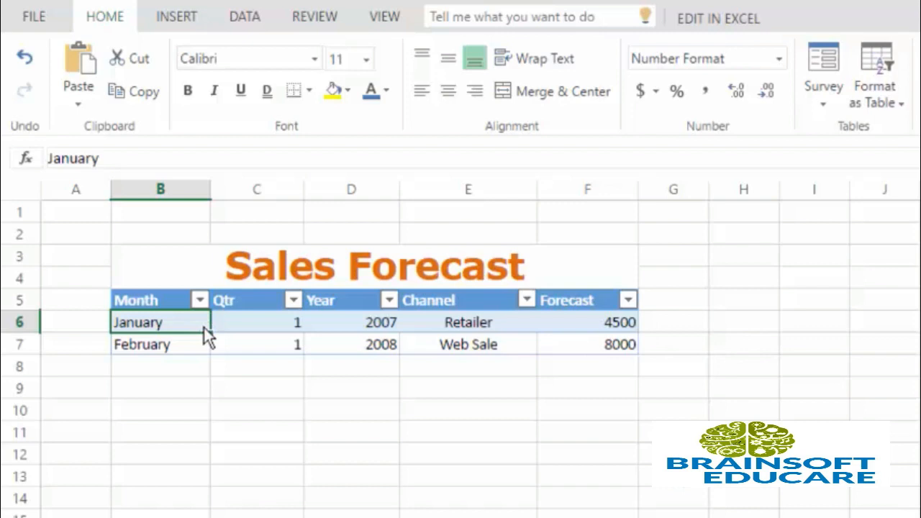
{"action": "left_click", "coordinate": [171, 362]}
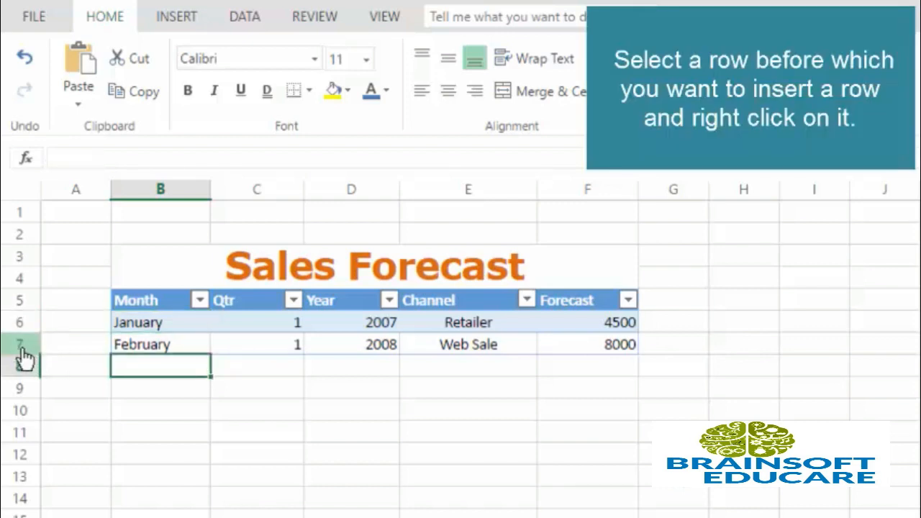
{"action": "left_click", "coordinate": [21, 348]}
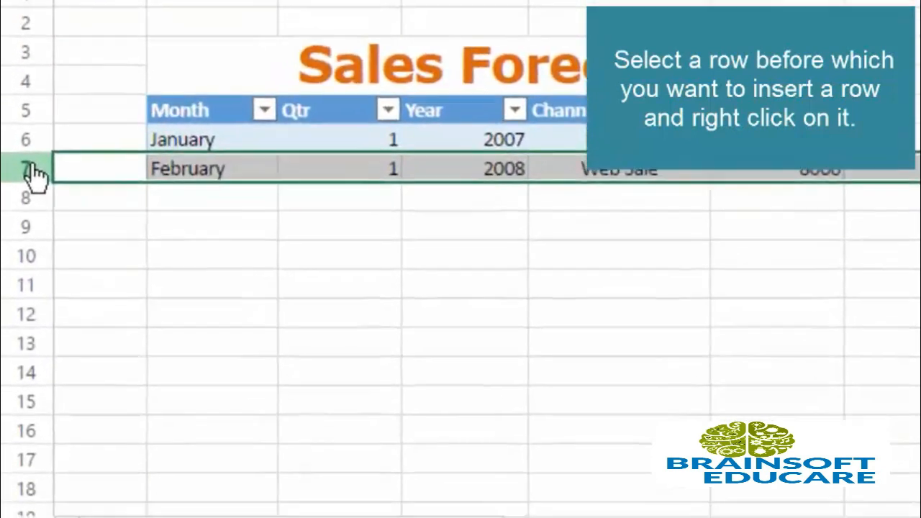
{"action": "right_click", "coordinate": [27, 349]}
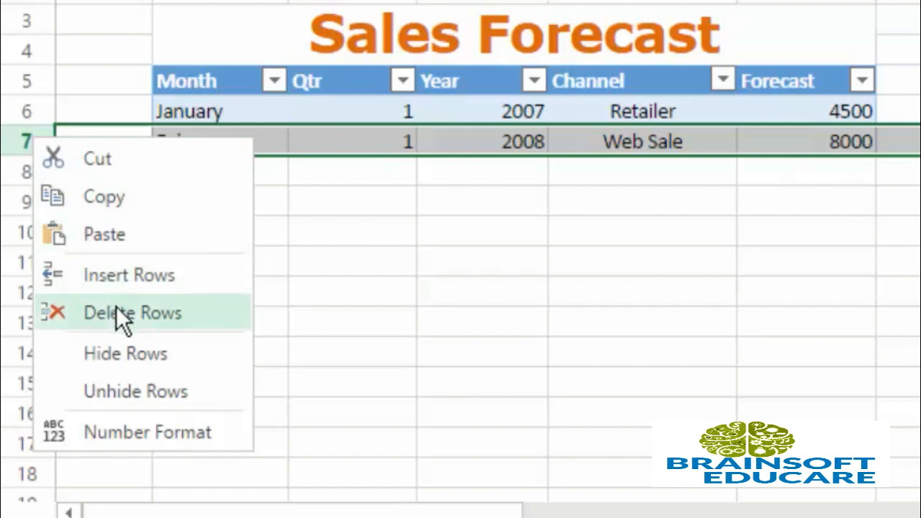
{"action": "left_click", "coordinate": [135, 308]}
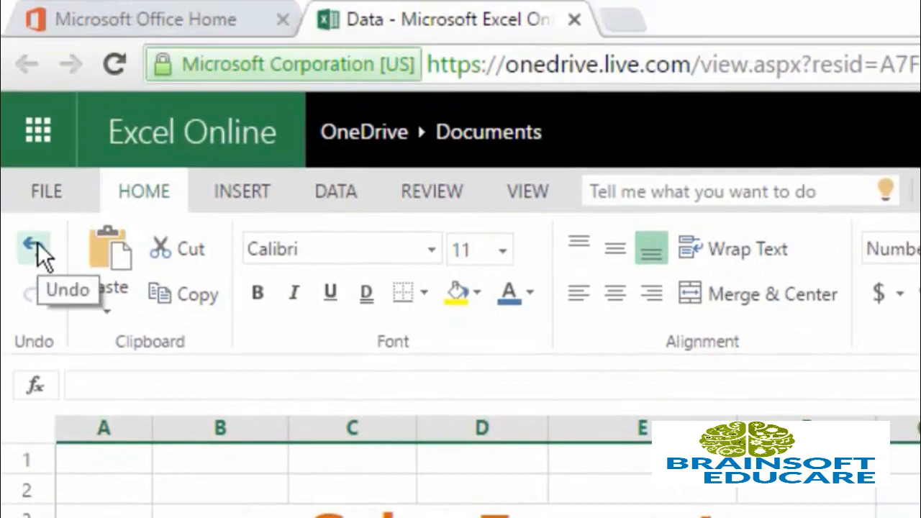
{"action": "key", "text": "ctrl+z"}
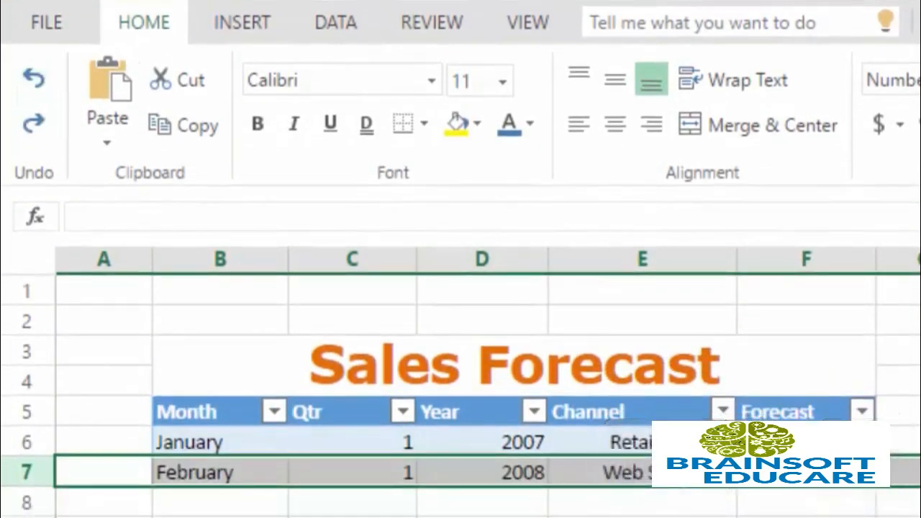
Insert a blank row above the February row of the Sales Forecast table.
{"action": "left_click", "coordinate": [352, 517]}
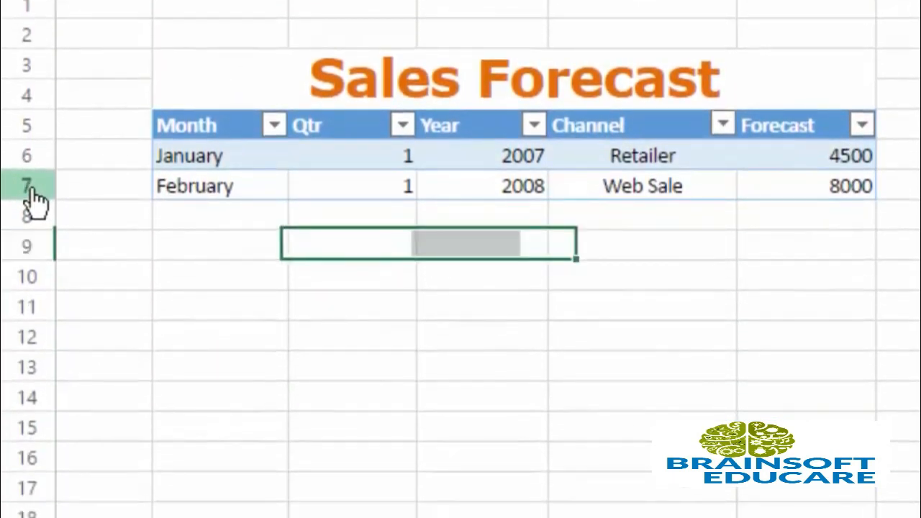
{"action": "left_click", "coordinate": [31, 188]}
{"action": "right_click", "coordinate": [32, 193]}
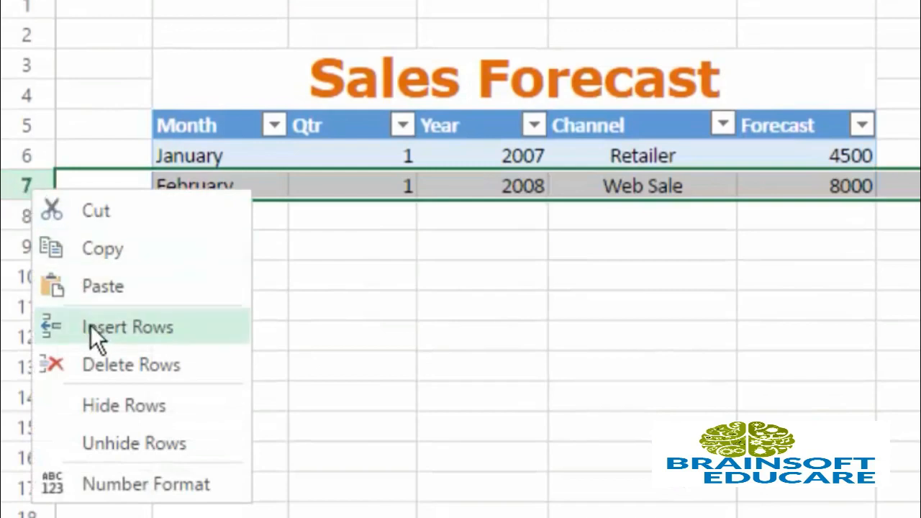
{"action": "left_click", "coordinate": [128, 329]}
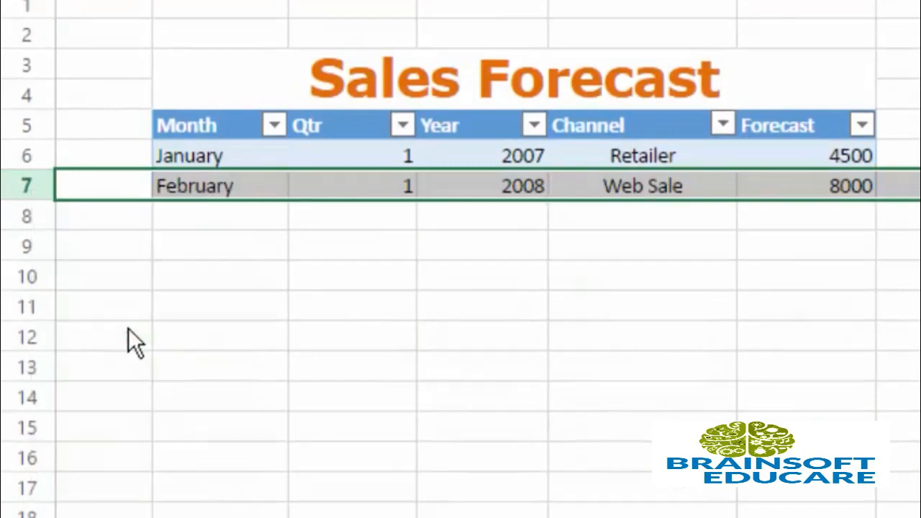
Fill the blank row 7 with month June, quarter 2, year 2010, channel Store and forecast 10000.
{"action": "left_click", "coordinate": [237, 183]}
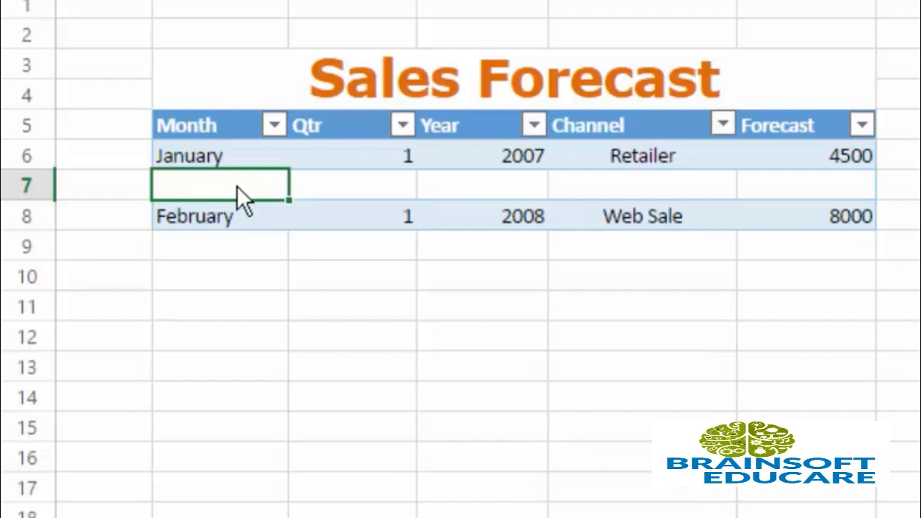
{"action": "type", "text": "June"}
{"action": "key", "text": "Tab"}
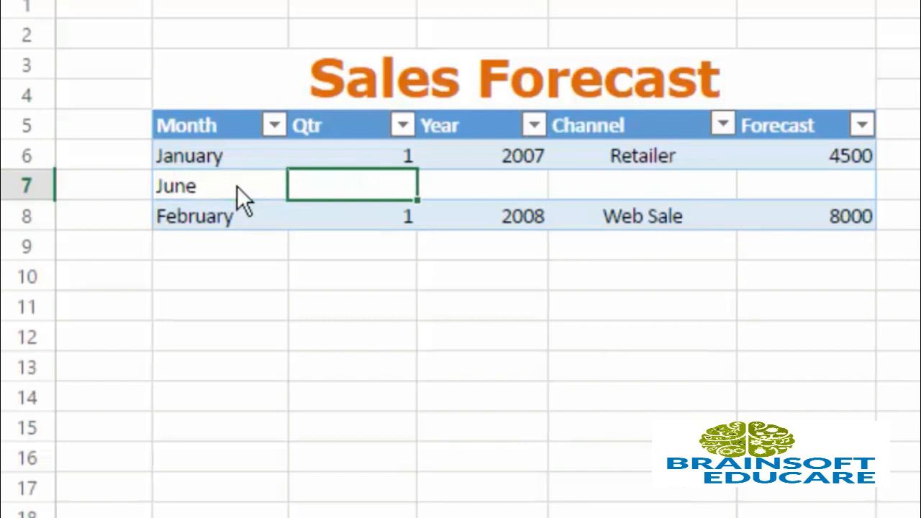
{"action": "type", "text": "2"}
{"action": "key", "text": "Tab"}
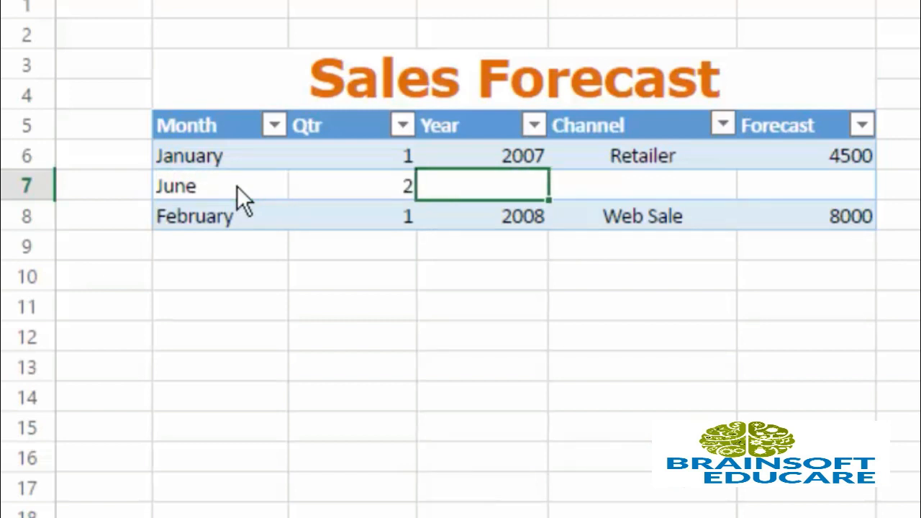
{"action": "type", "text": "2010"}
{"action": "key", "text": "Tab"}
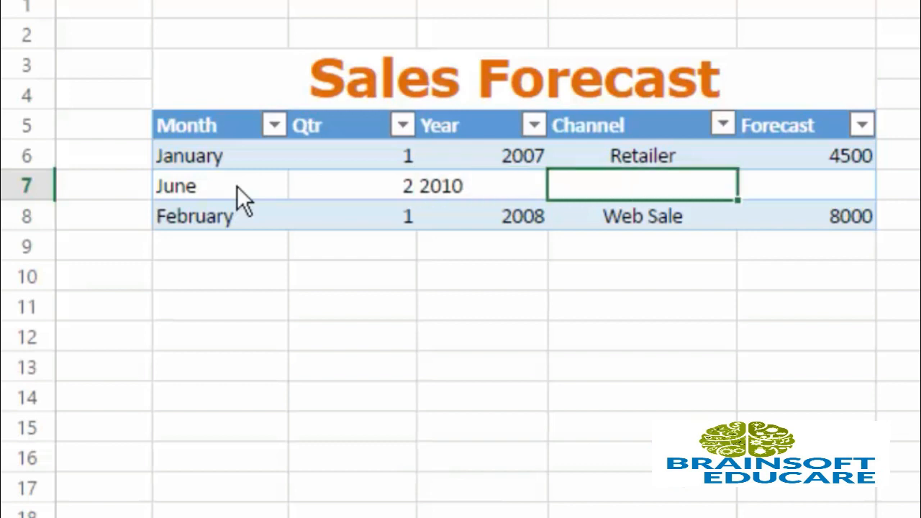
{"action": "type", "text": "Store"}
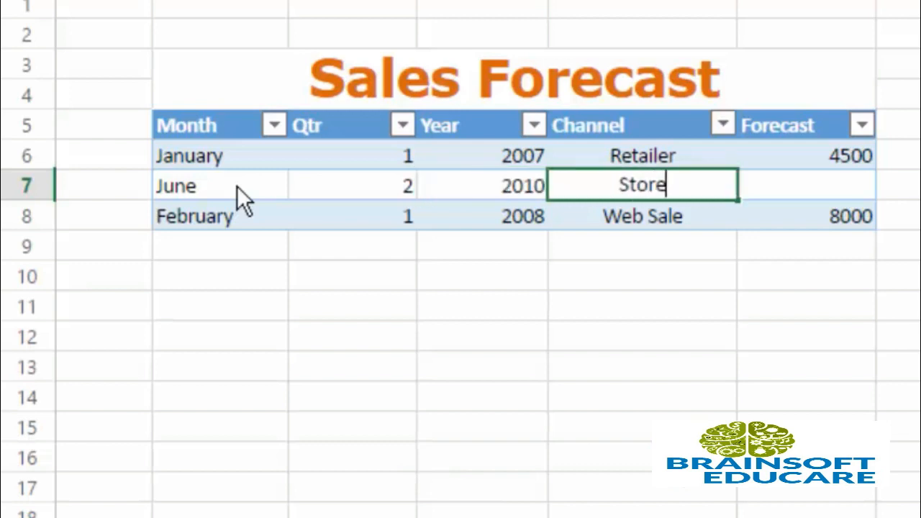
{"action": "key", "text": "Tab"}
{"action": "type", "text": "10000"}
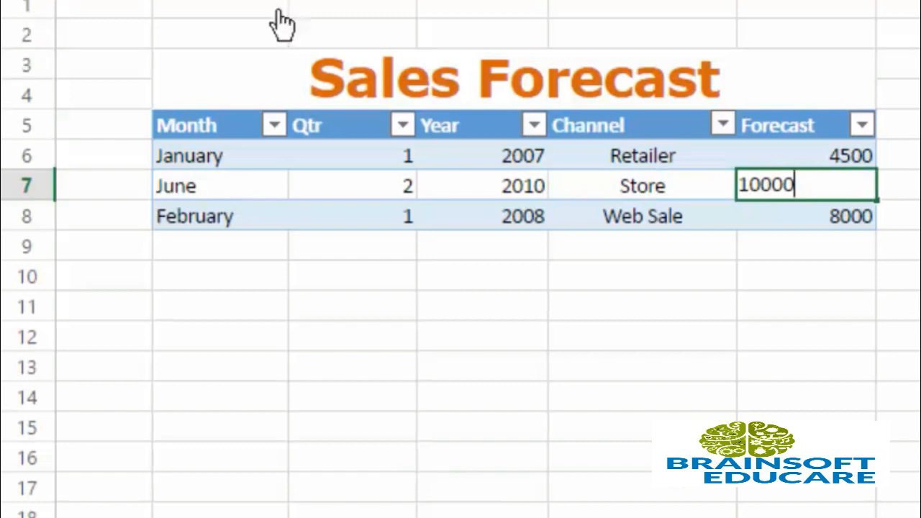
{"action": "key", "text": "Return"}
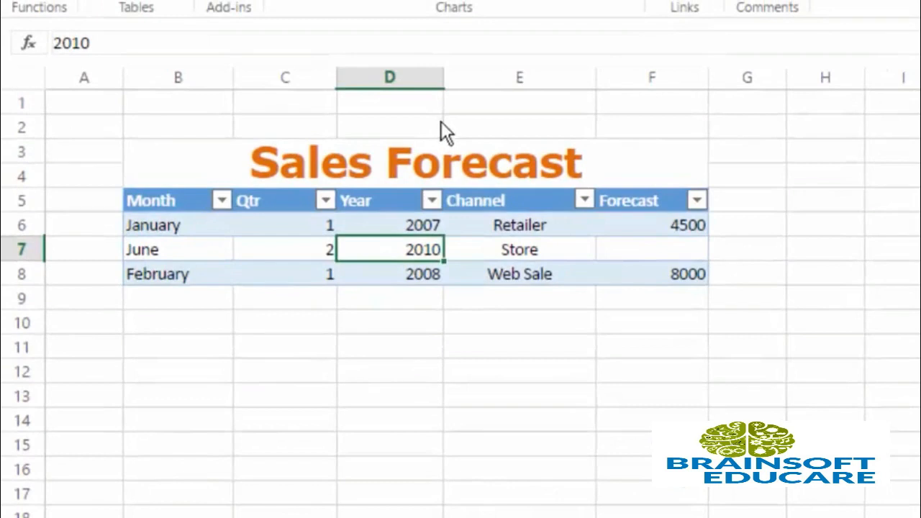
Insert a new column before the Year column of the table.
{"action": "left_click", "coordinate": [420, 85]}
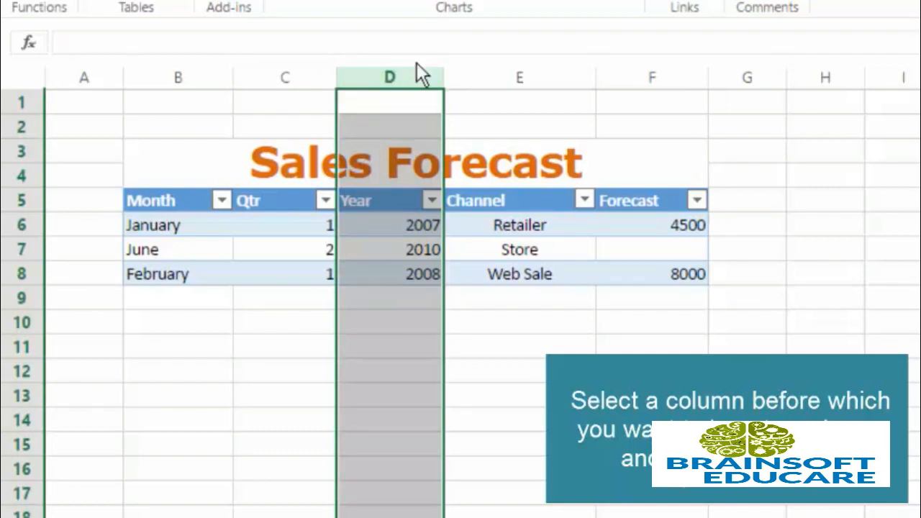
{"action": "right_click", "coordinate": [389, 76]}
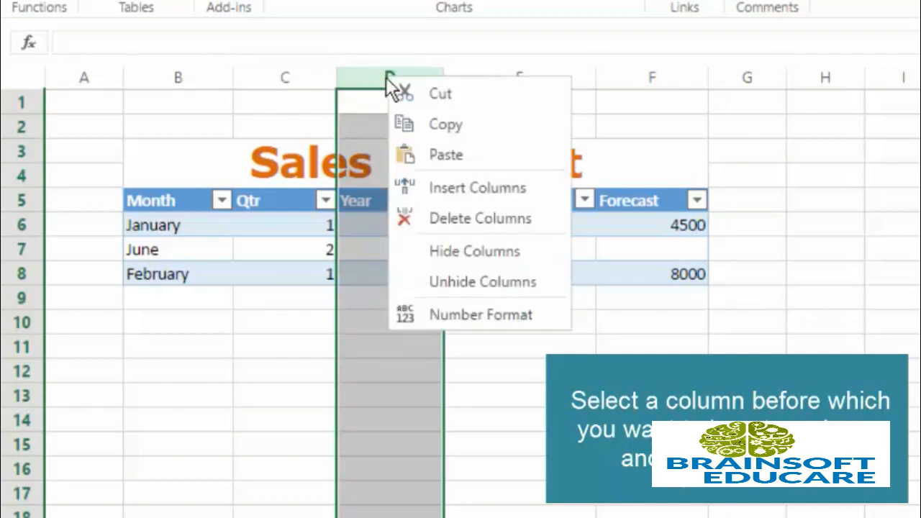
{"action": "left_click", "coordinate": [537, 190]}
{"action": "left_click_drag", "start_coordinate": [394, 75], "coordinate": [370, 131]}
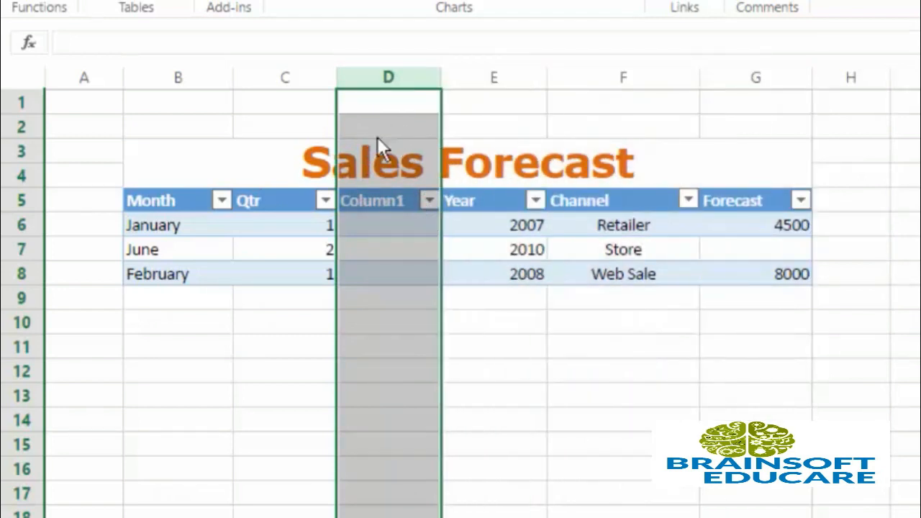
Rename the header of the new column D as Area.
{"action": "left_click", "coordinate": [373, 201]}
{"action": "key", "text": "F2"}
{"action": "key", "text": "BackSpace"}
{"action": "key", "text": "BackSpace"}
{"action": "key", "text": "BackSpace"}
{"action": "key", "text": "BackSpace"}
{"action": "key", "text": "BackSpace"}
{"action": "key", "text": "BackSpace"}
{"action": "key", "text": "BackSpace"}
{"action": "type", "text": "Area"}
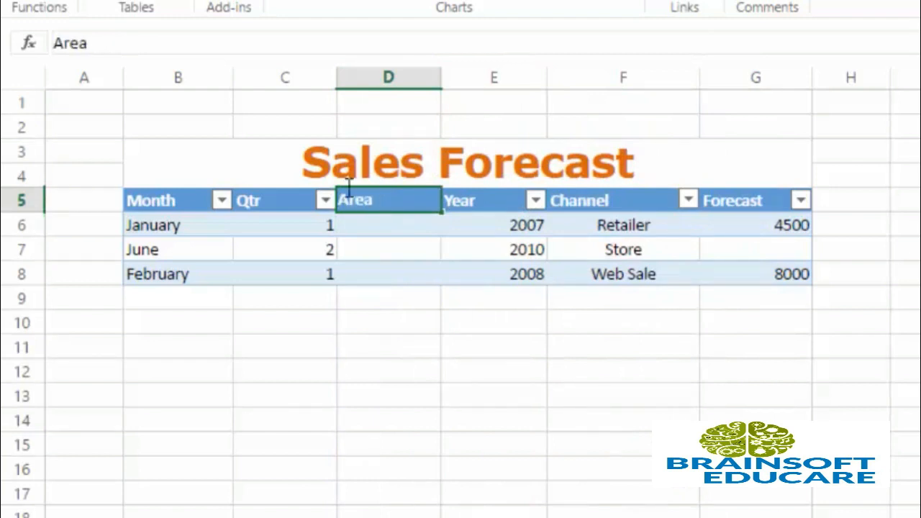
{"action": "left_click", "coordinate": [503, 261]}
{"action": "left_click", "coordinate": [371, 392]}
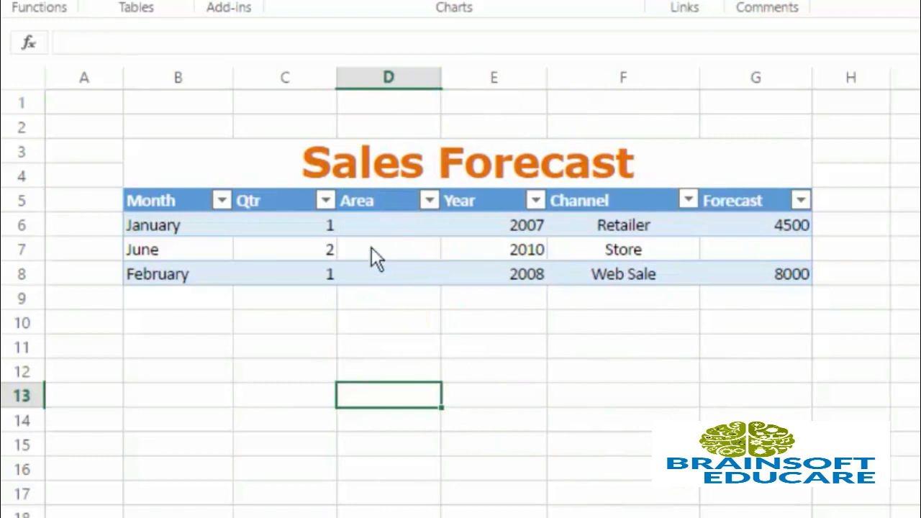
Fill the Area column with Surat for January, Ahmedabad for June and Baroda for February.
{"action": "left_click", "coordinate": [373, 227]}
{"action": "type", "text": "Surat"}
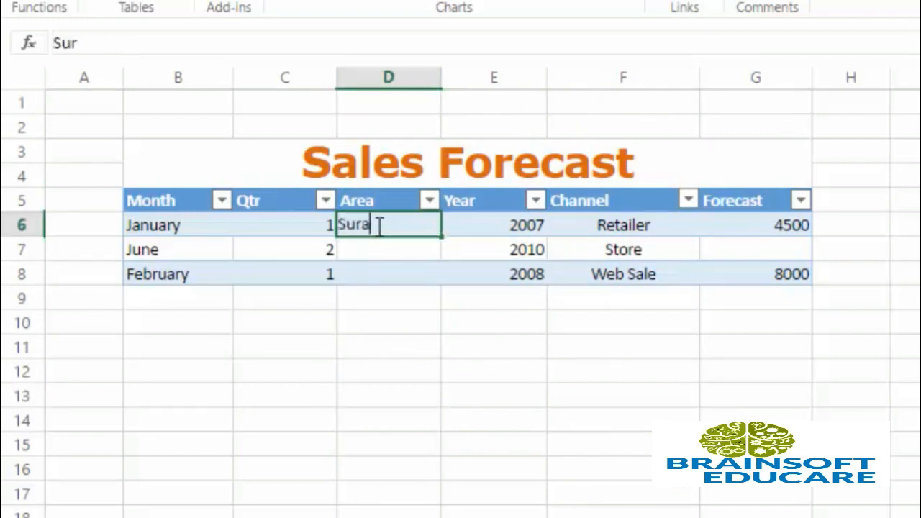
{"action": "key", "text": "Tab"}
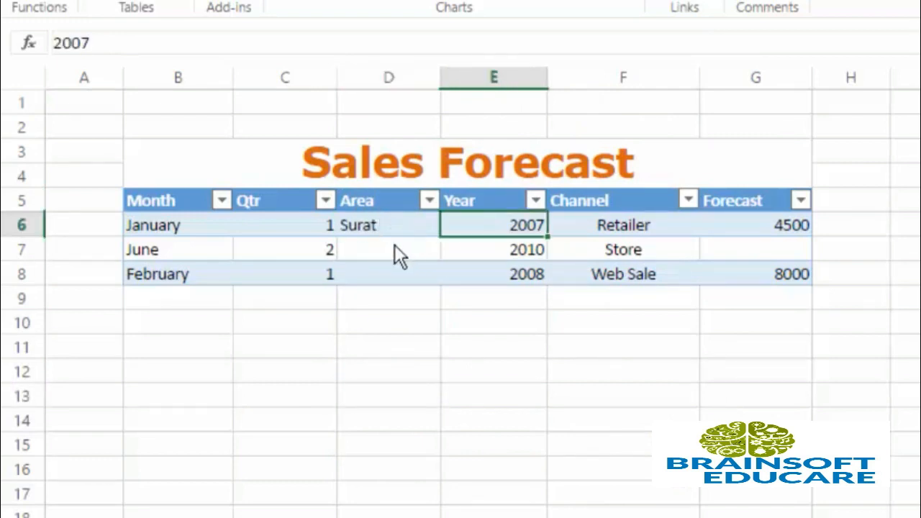
{"action": "left_click", "coordinate": [395, 244]}
{"action": "type", "text": "Ahneda"}
{"action": "key", "text": "BackSpace"}
{"action": "key", "text": "BackSpace"}
{"action": "key", "text": "BackSpace"}
{"action": "key", "text": "BackSpace"}
{"action": "type", "text": "medava"}
{"action": "key", "text": "BackSpace"}
{"action": "key", "text": "BackSpace"}
{"action": "type", "text": "bad"}
{"action": "key", "text": "Return"}
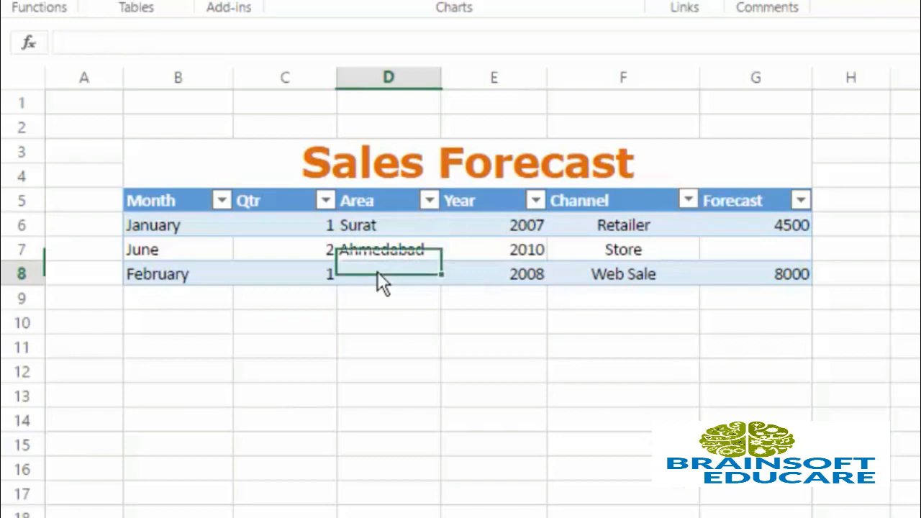
{"action": "type", "text": "Baroda"}
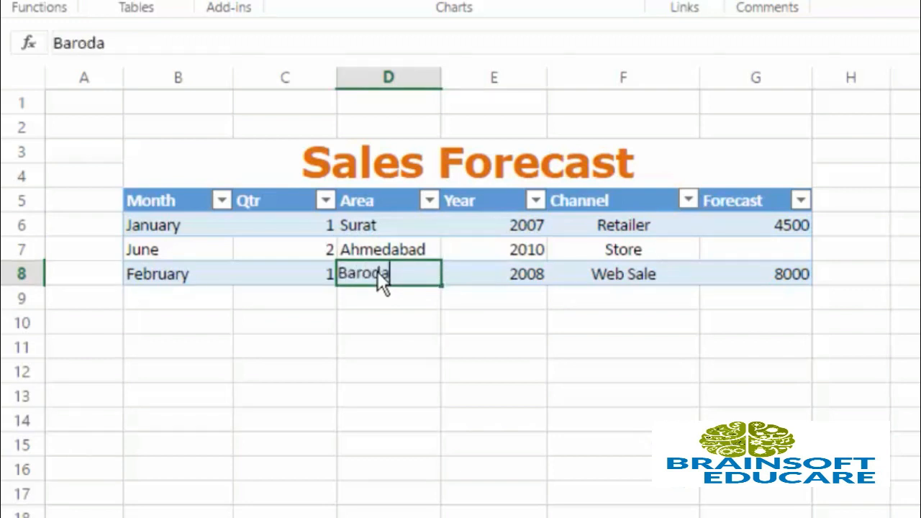
{"action": "left_click", "coordinate": [376, 331]}
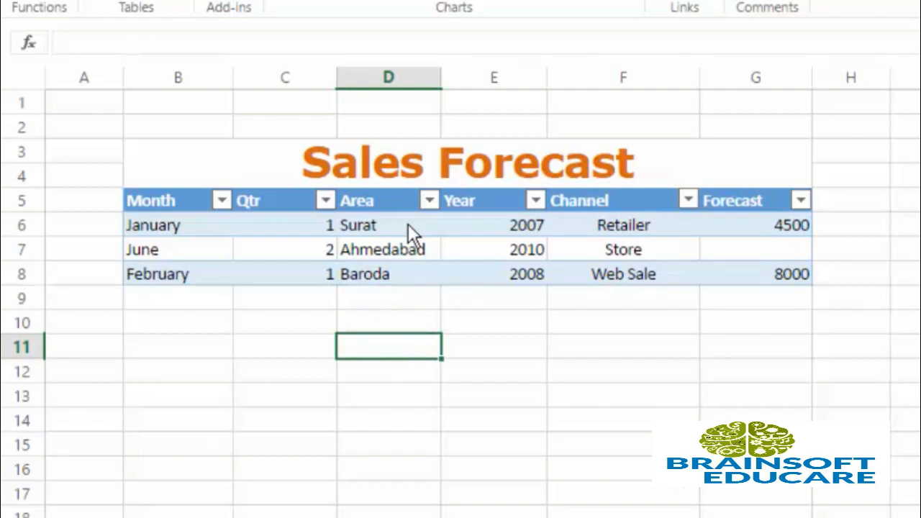
Hide the Area column of the table.
{"action": "left_click", "coordinate": [389, 92]}
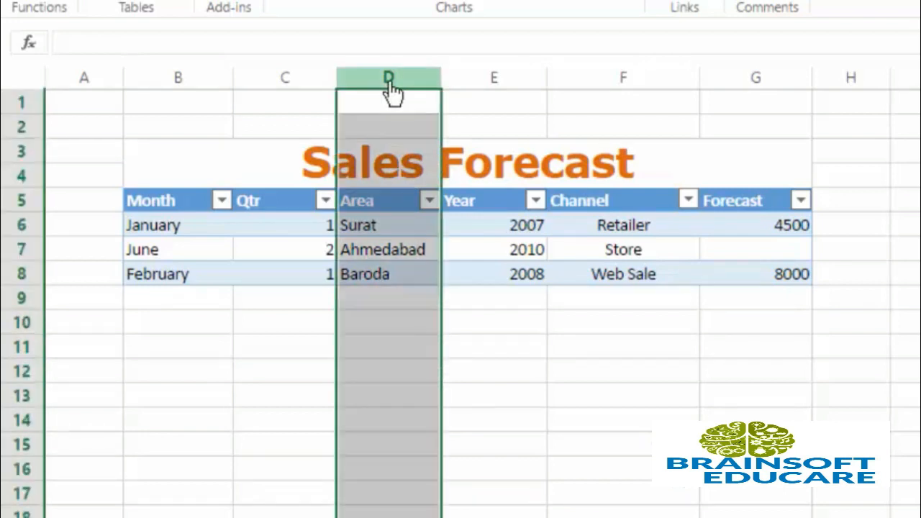
{"action": "right_click", "coordinate": [389, 85]}
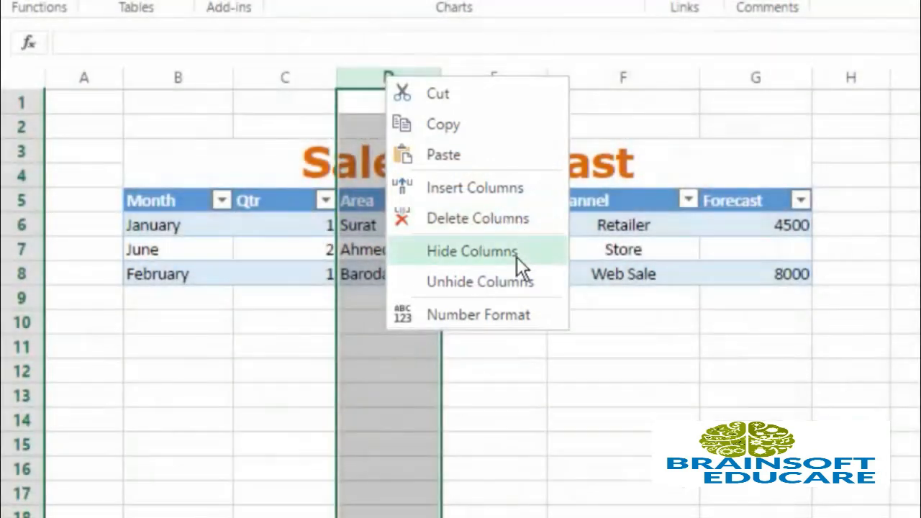
{"action": "left_click", "coordinate": [517, 257]}
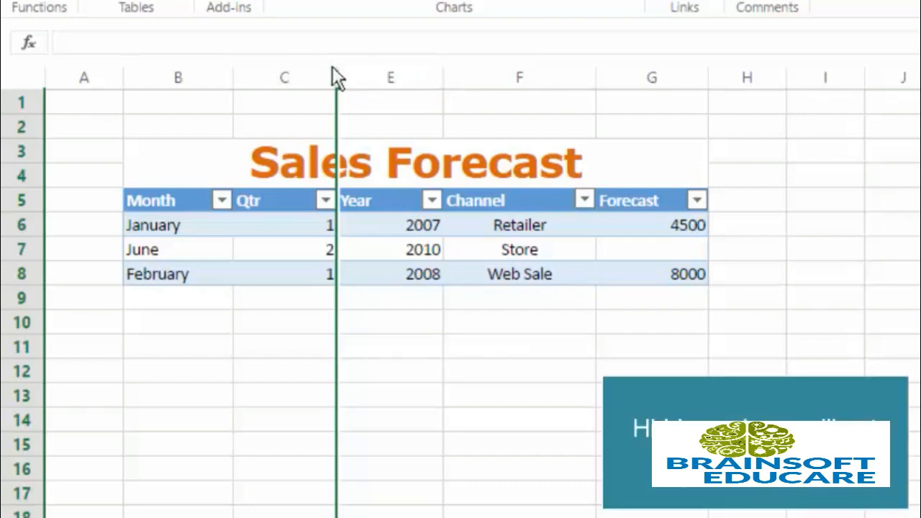
Unhide the Area column by restoring the hidden columns within the selected range B to G.
{"action": "right_click", "coordinate": [353, 90]}
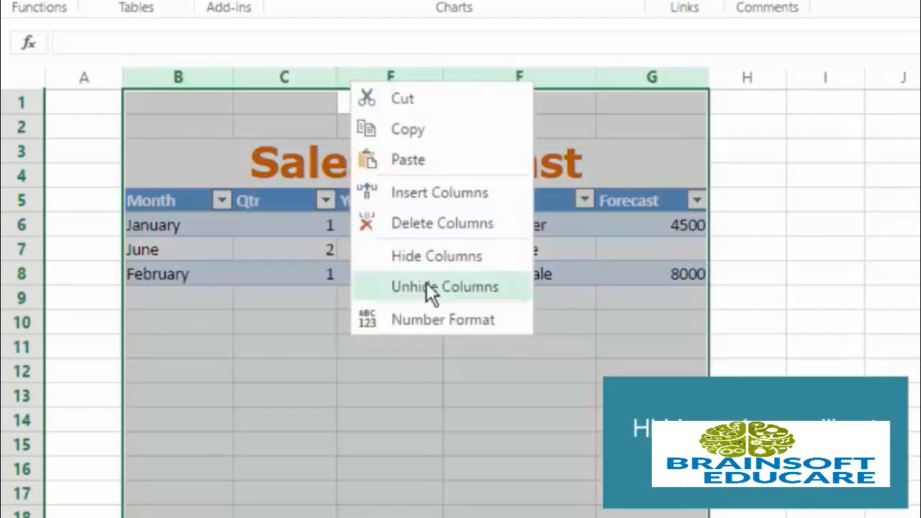
{"action": "left_click", "coordinate": [437, 285]}
{"action": "left_click", "coordinate": [385, 249]}
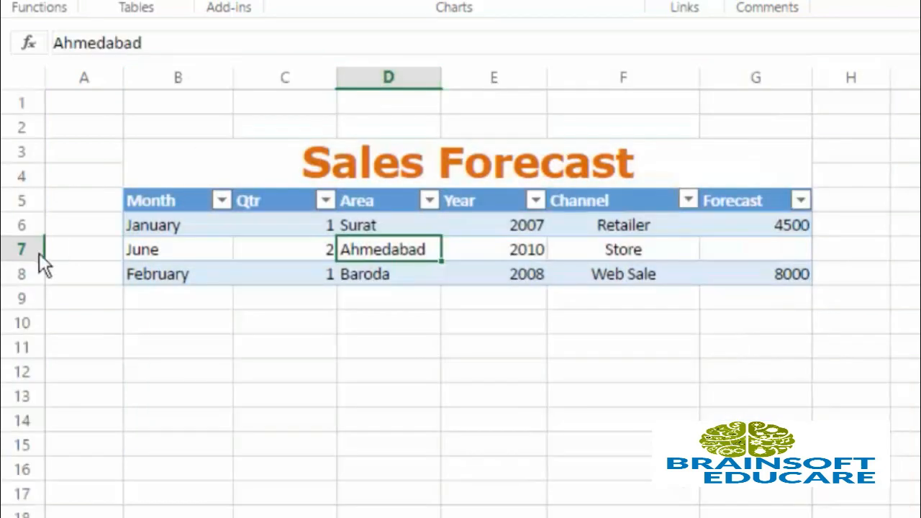
Examine the options for deleting rows, columns, cells or the sheet with the table range B5:G8 selected.
{"action": "left_click", "coordinate": [21, 249]}
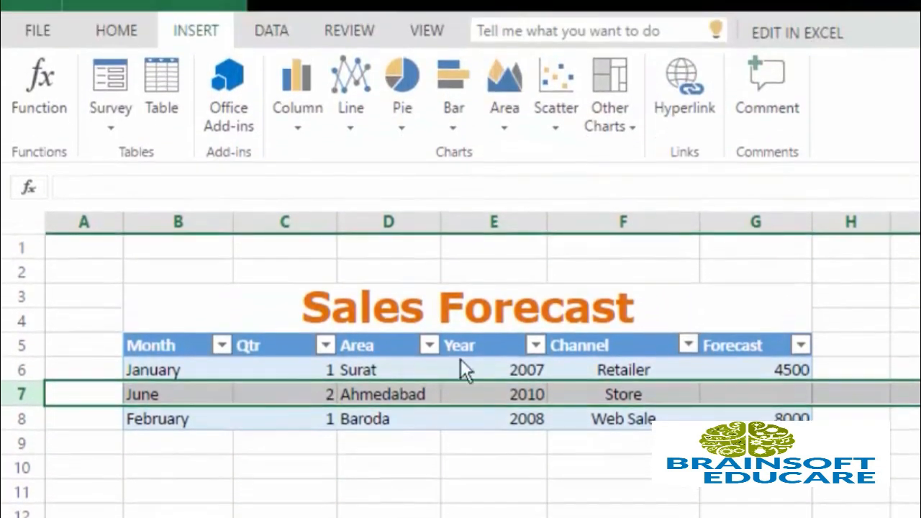
{"action": "left_click", "coordinate": [117, 31]}
{"action": "left_click", "coordinate": [624, 370]}
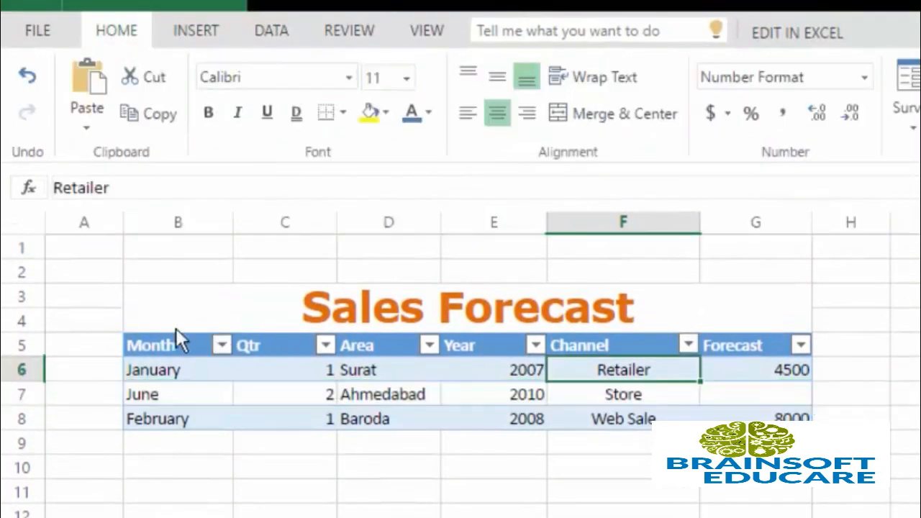
{"action": "left_click", "coordinate": [181, 340]}
{"action": "left_click_drag", "start_coordinate": [334, 330], "coordinate": [701, 414]}
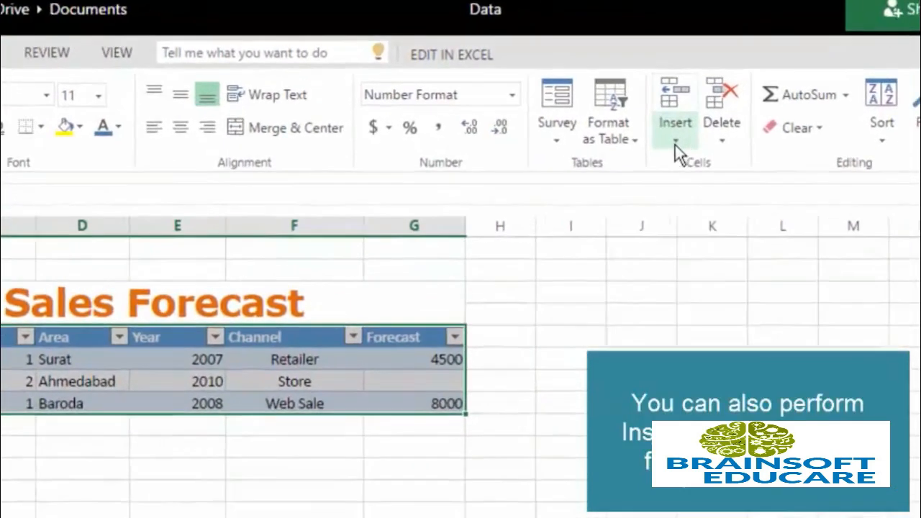
{"action": "left_click", "coordinate": [733, 144]}
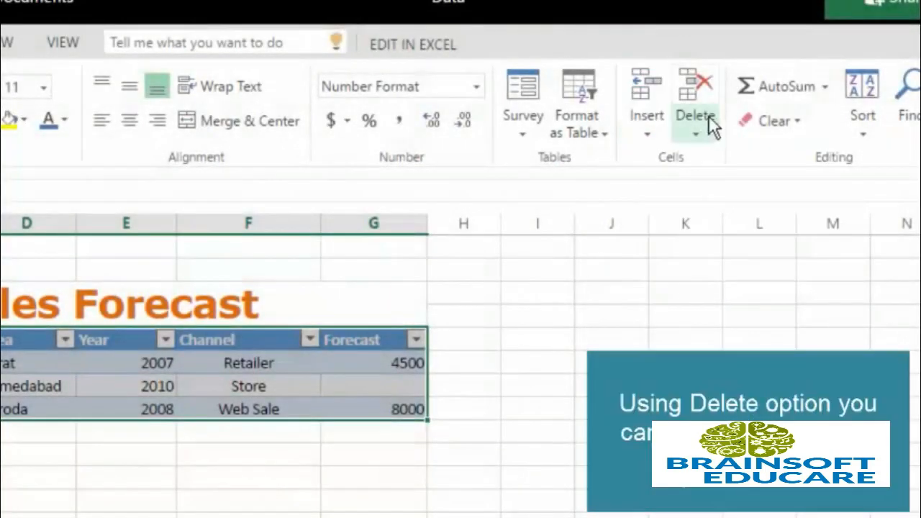
{"action": "left_click", "coordinate": [698, 136]}
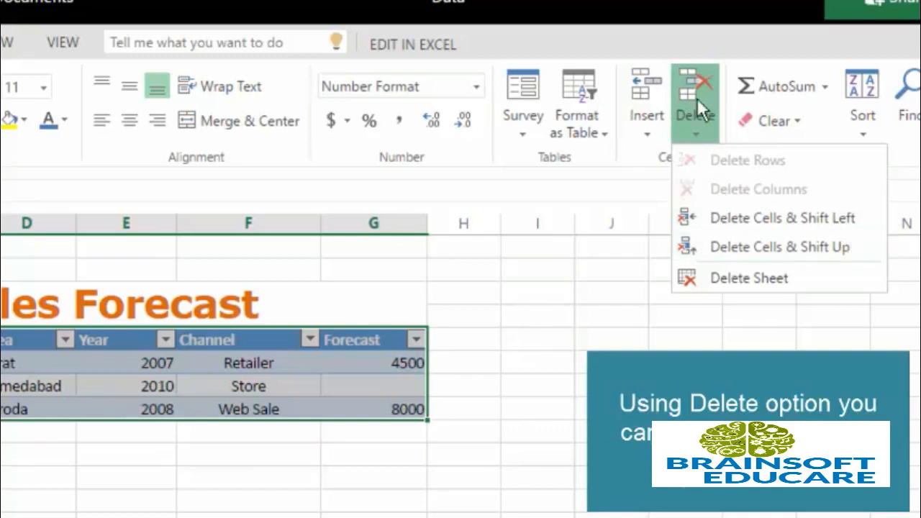
{"action": "left_click", "coordinate": [386, 309]}
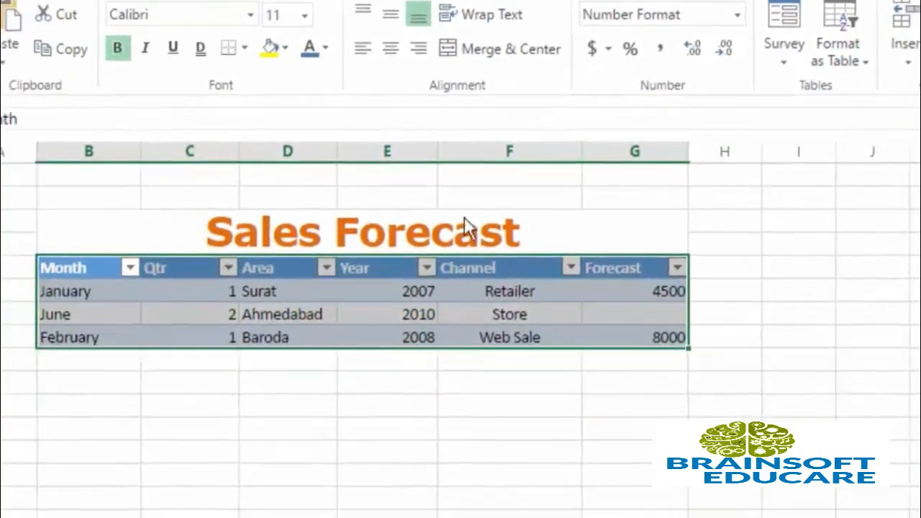
{"action": "left_click", "coordinate": [464, 219]}
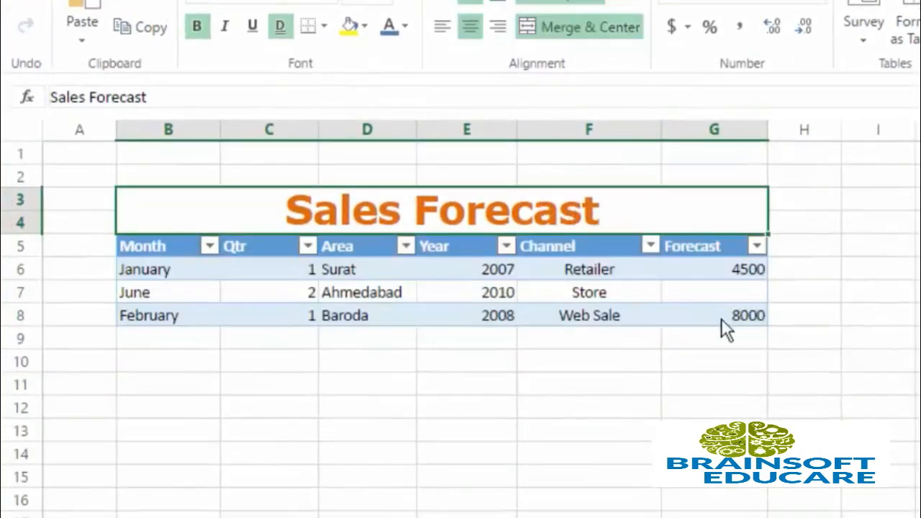